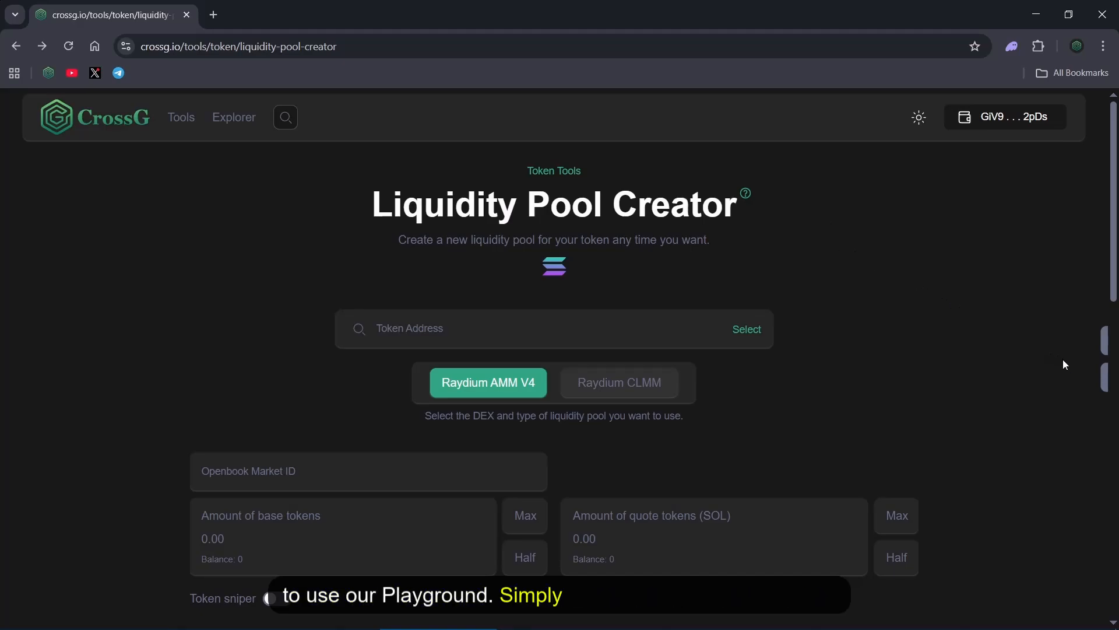
Switch the site's network to Playground and turn on Testnet Mode in the Phantom wallet's developer settings
click(1095, 376)
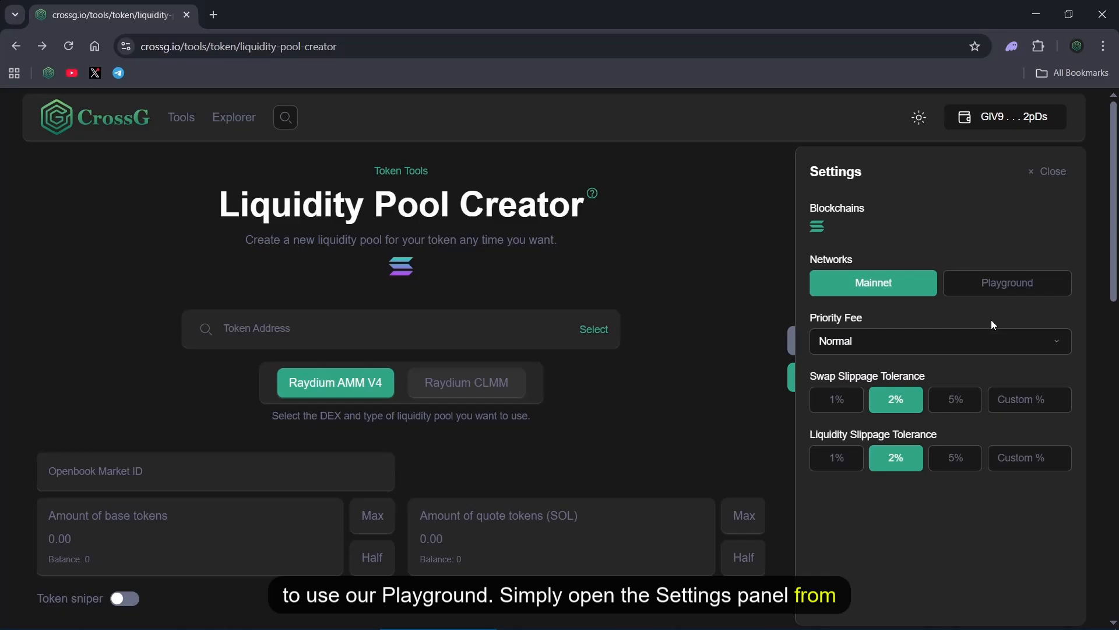
click(1011, 285)
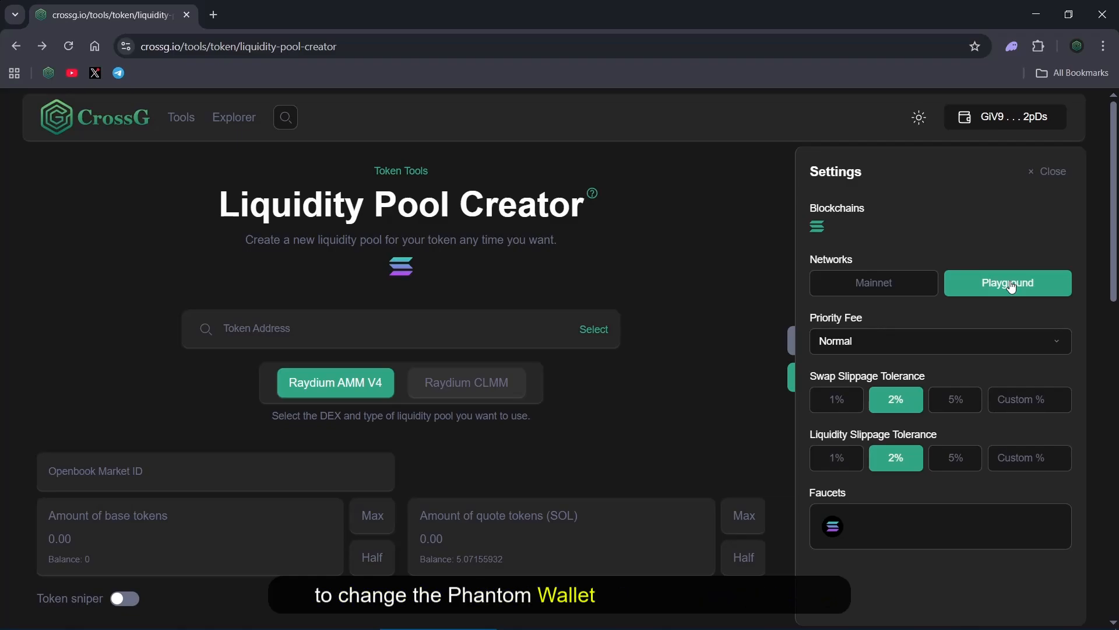
click(1012, 46)
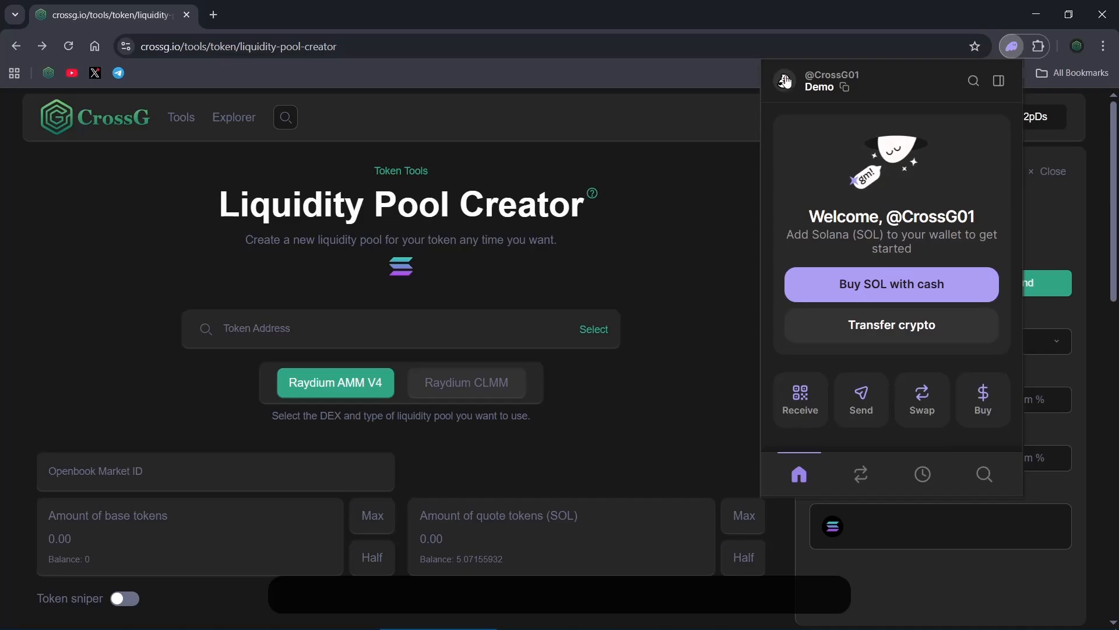
click(785, 81)
click(790, 474)
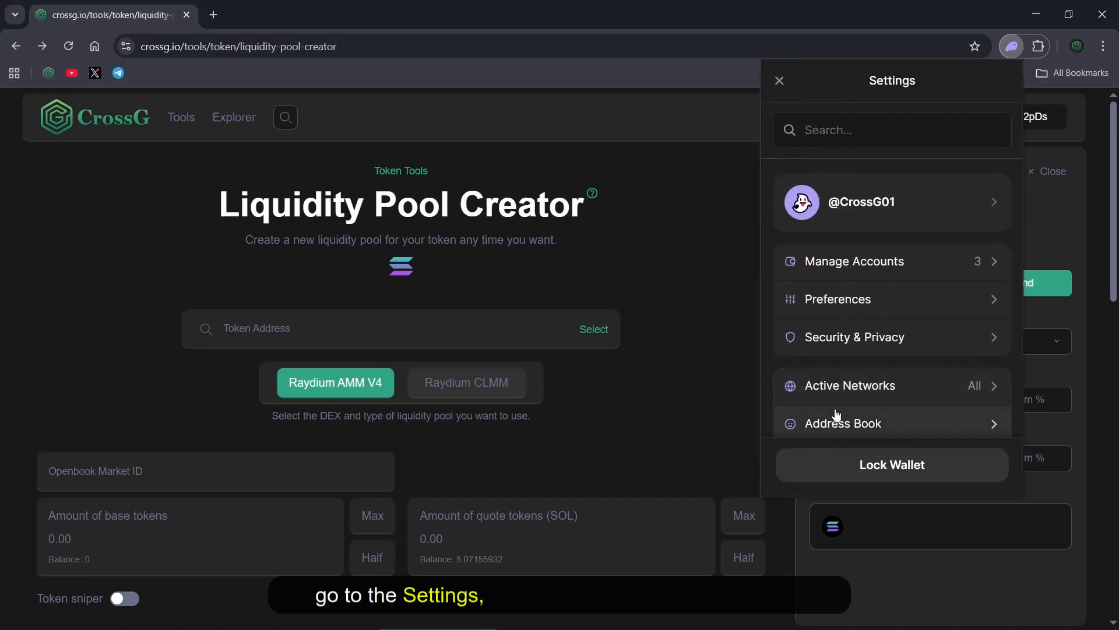
scroll(860, 377, down, 1)
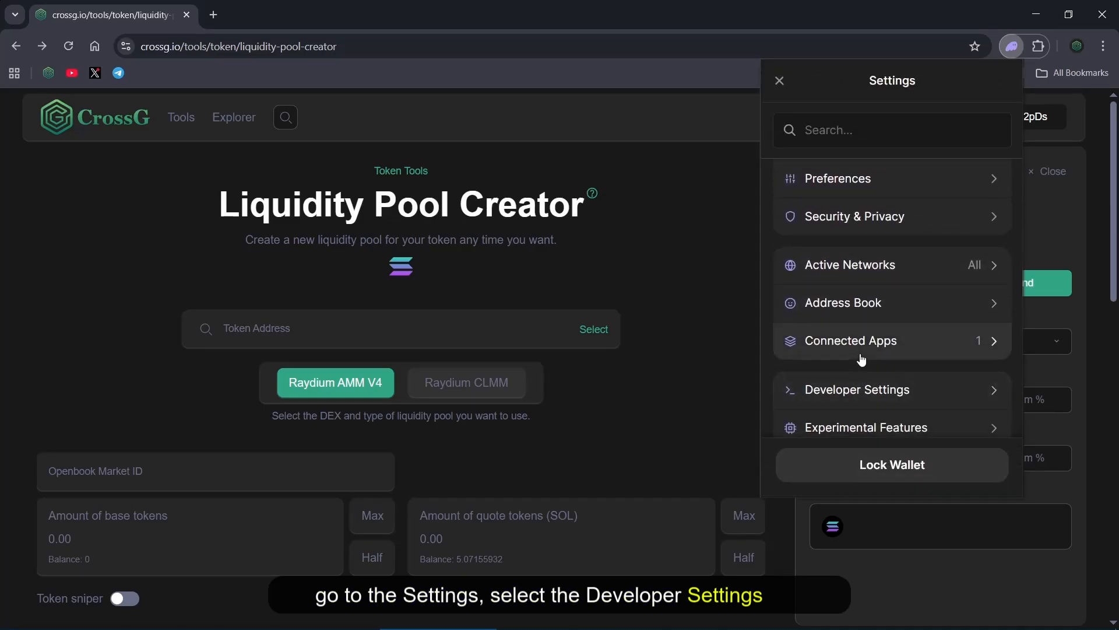
click(869, 391)
click(890, 150)
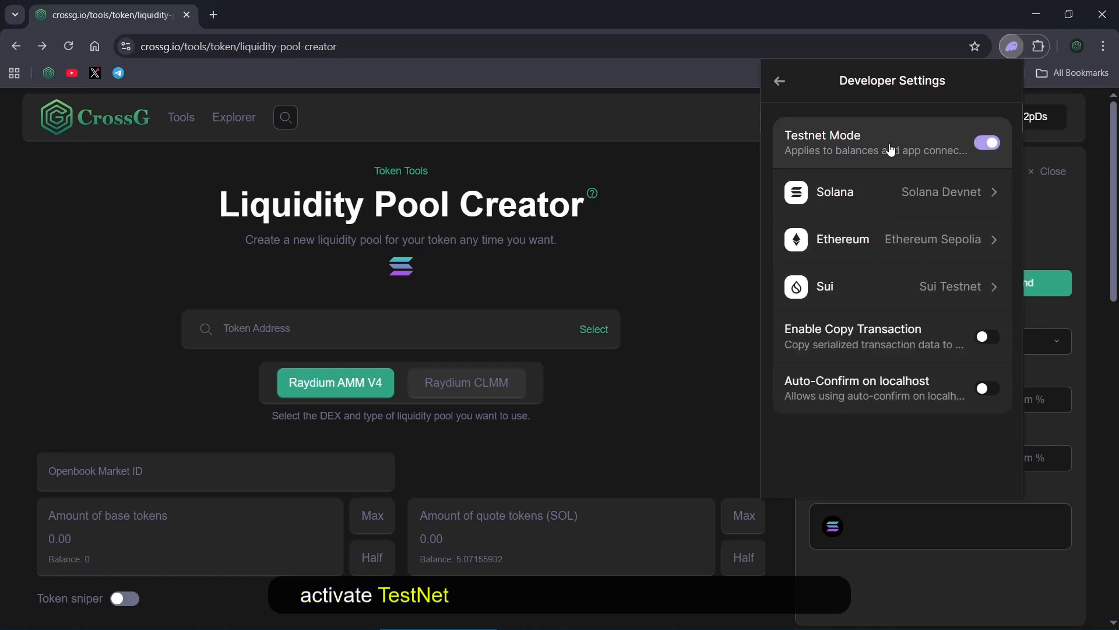
click(692, 165)
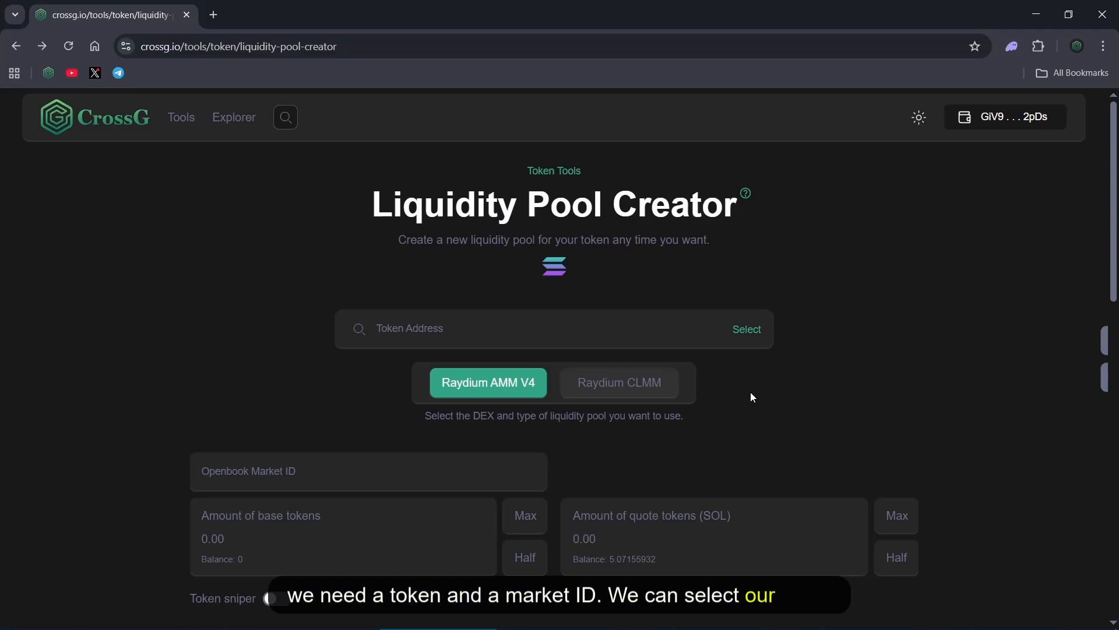
Choose the CrossG | CG token for the pool and fill in the Openbook Market ID copied from the Openbook Market activity
click(749, 336)
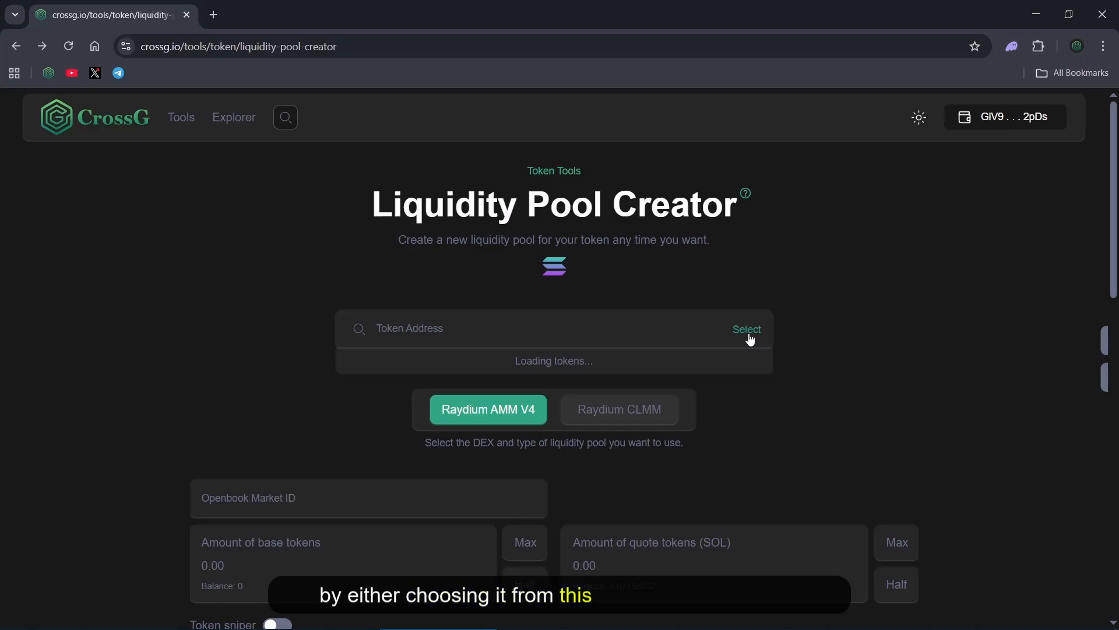
click(718, 371)
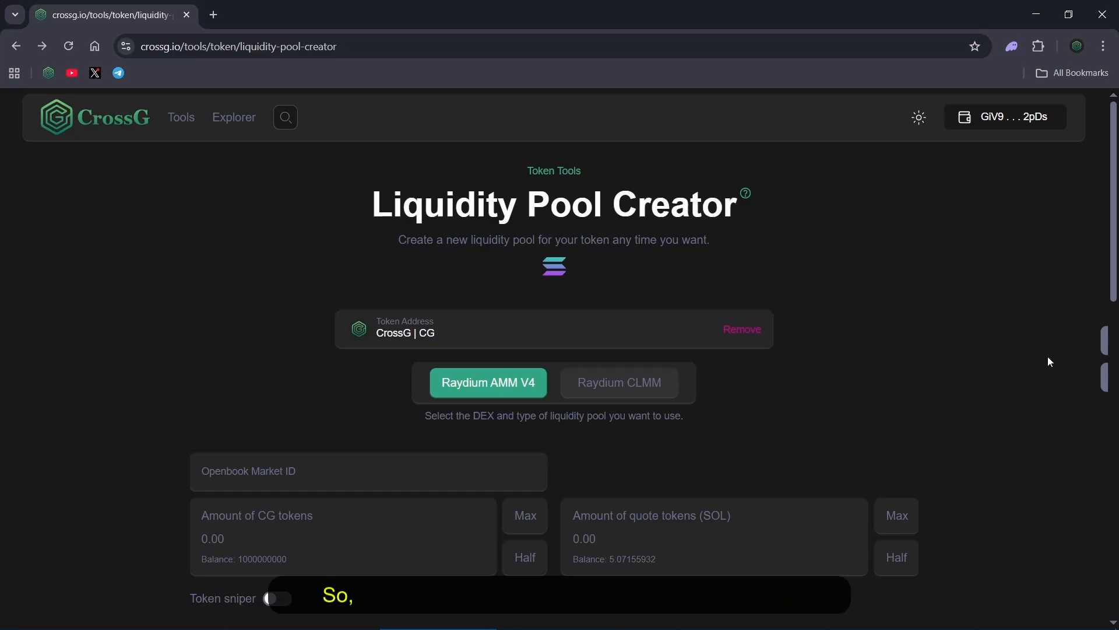
click(1092, 341)
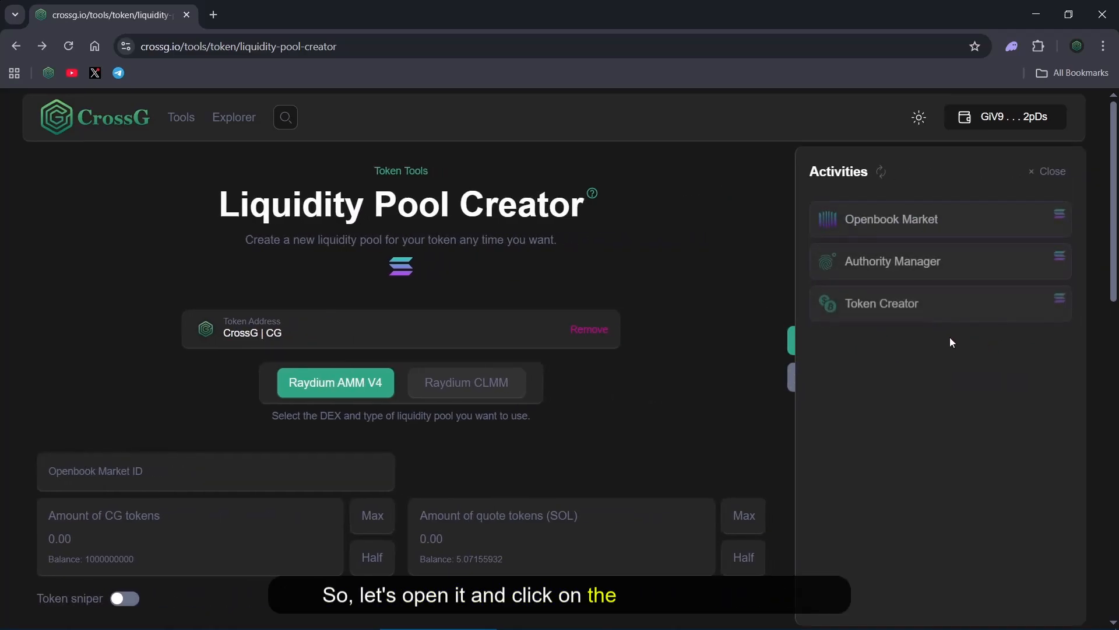
click(918, 222)
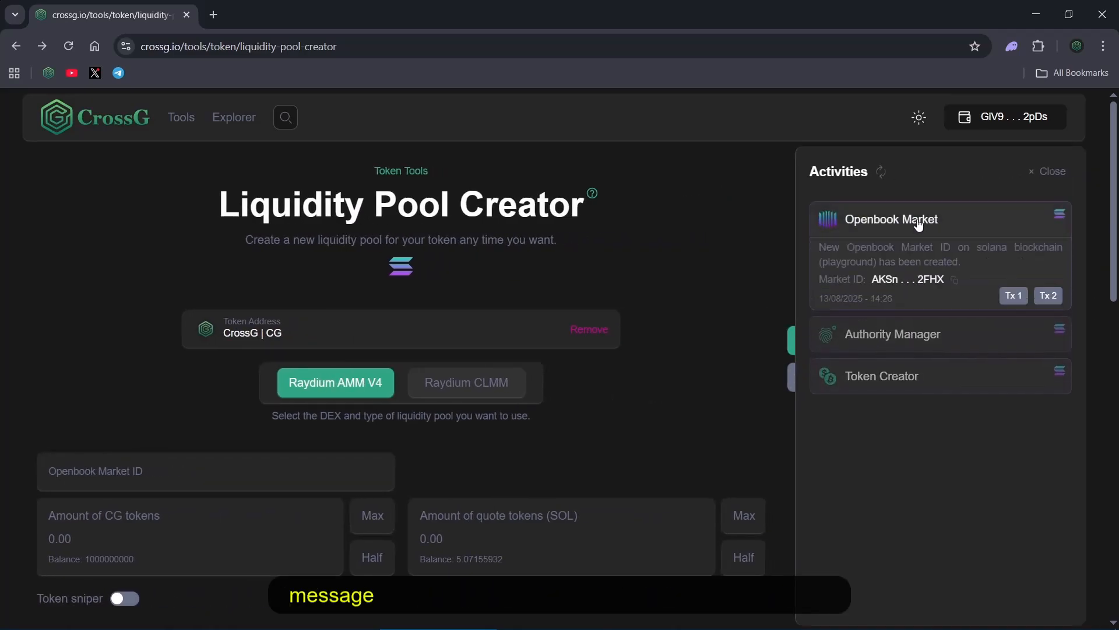
click(954, 281)
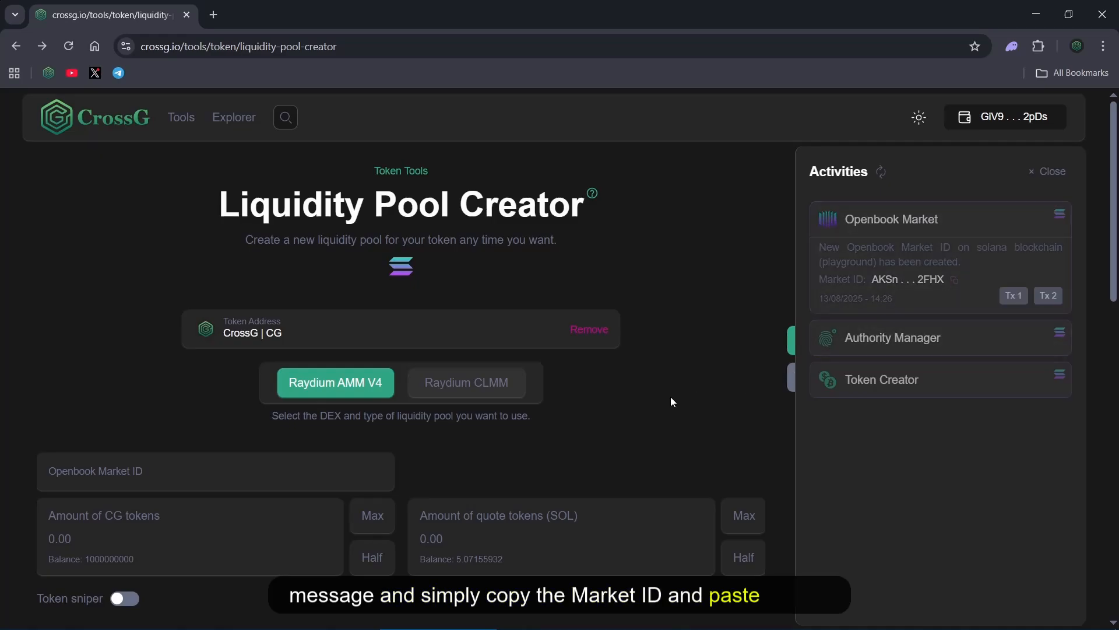
click(320, 471)
key(ctrl+v)
click(682, 204)
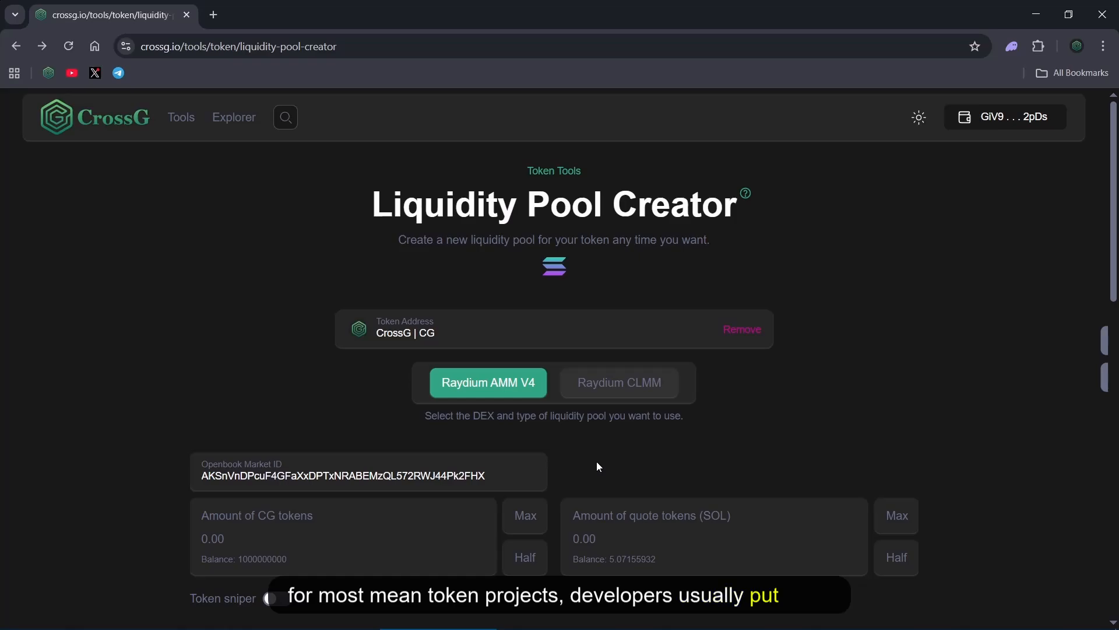
Set the pool amounts to 900000000 CG tokens and 3 SOL
click(536, 510)
drag(215, 539, 203, 541)
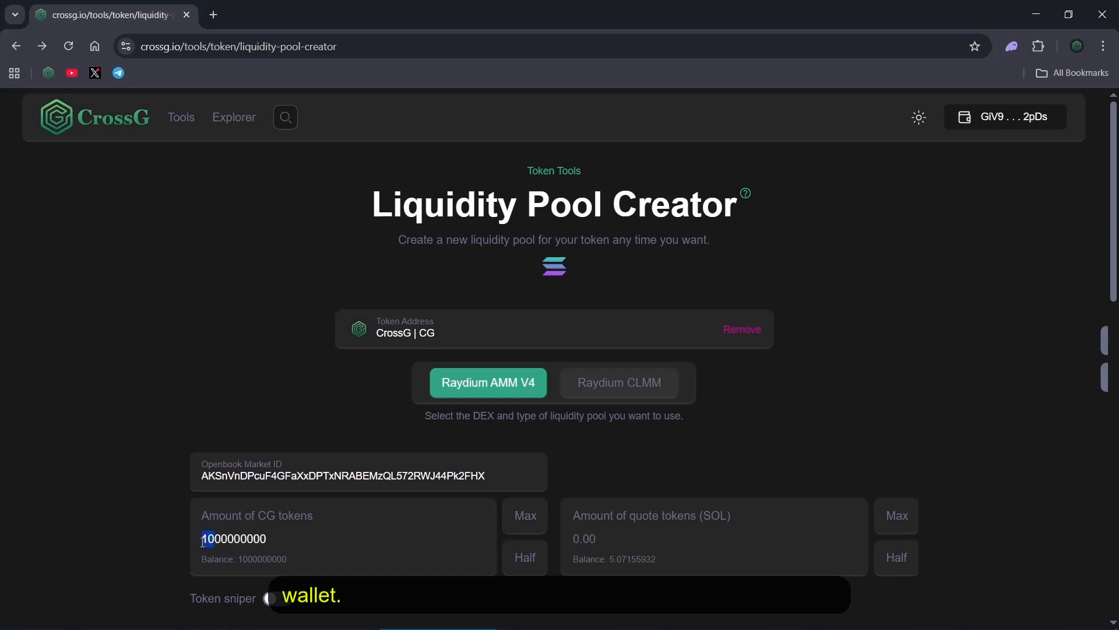
text(9)
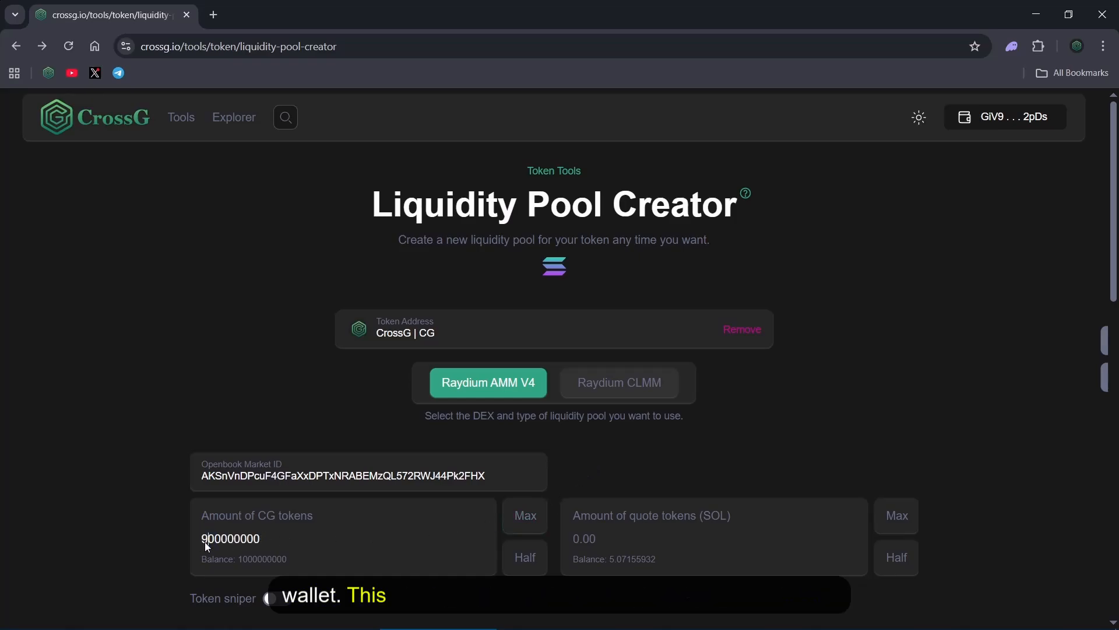
click(586, 537)
text(3)
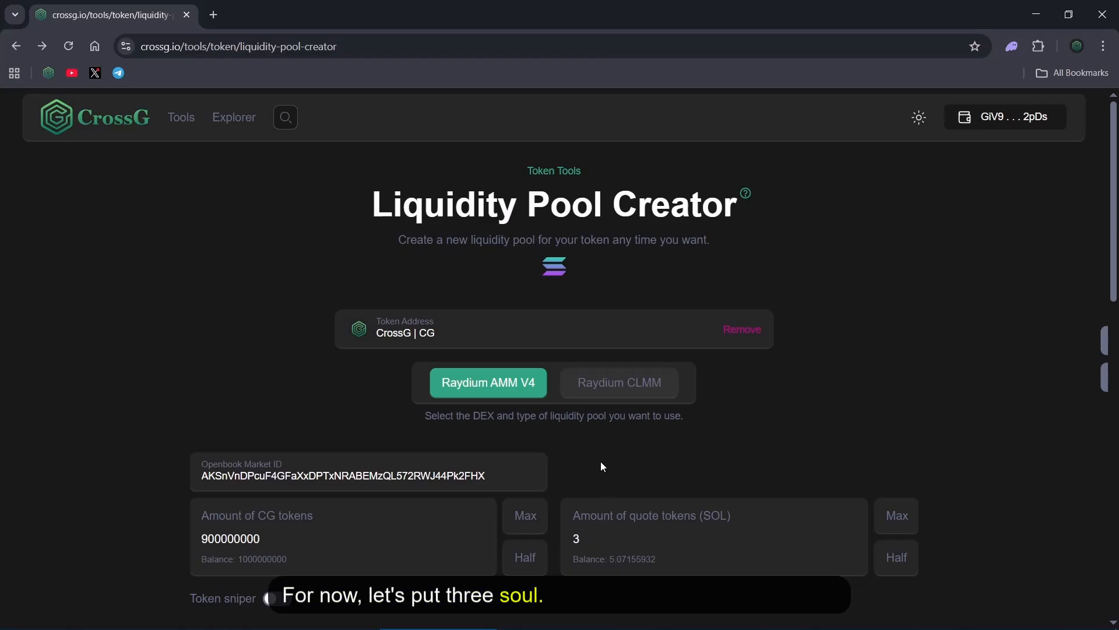
Create the Raydium AMM V4 liquidity pool and approve its transaction in the Phantom wallet
scroll(599, 462, down, 3)
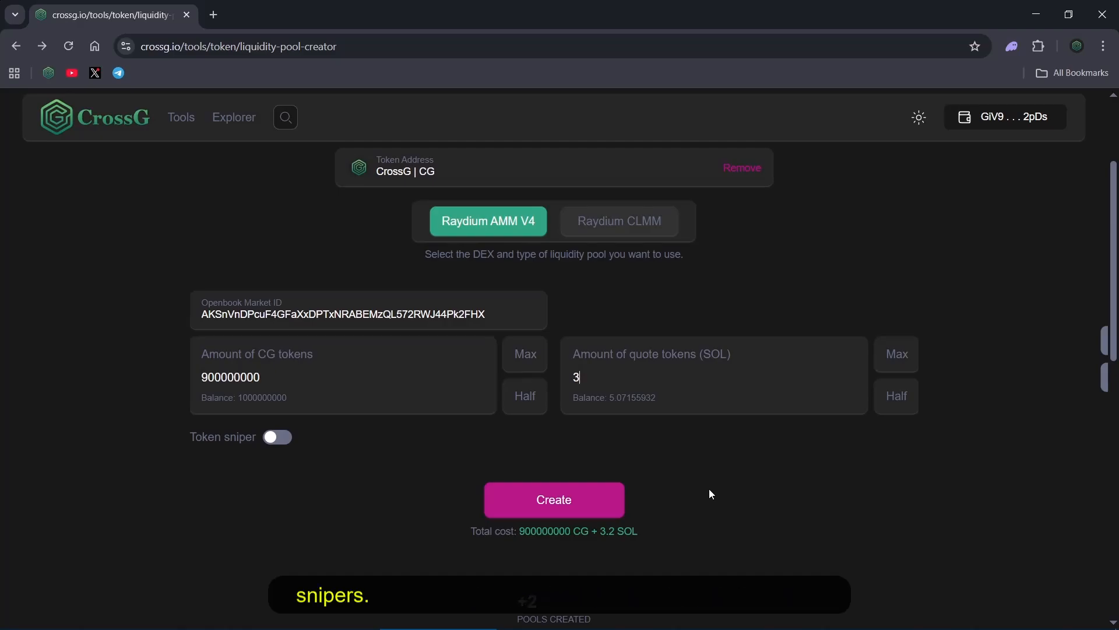
click(561, 494)
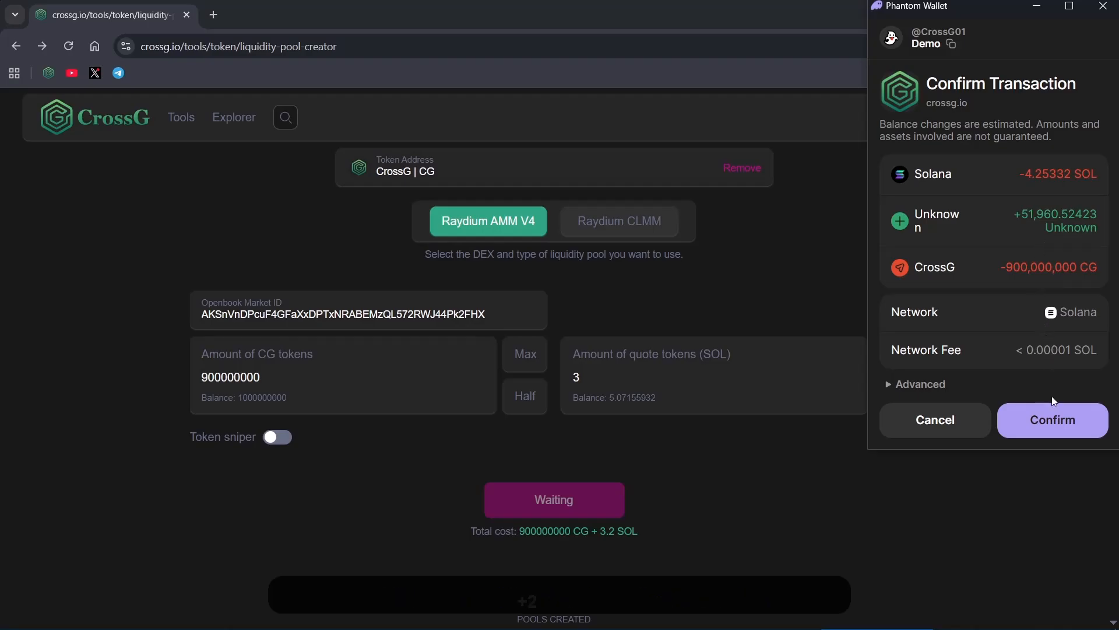
click(1053, 419)
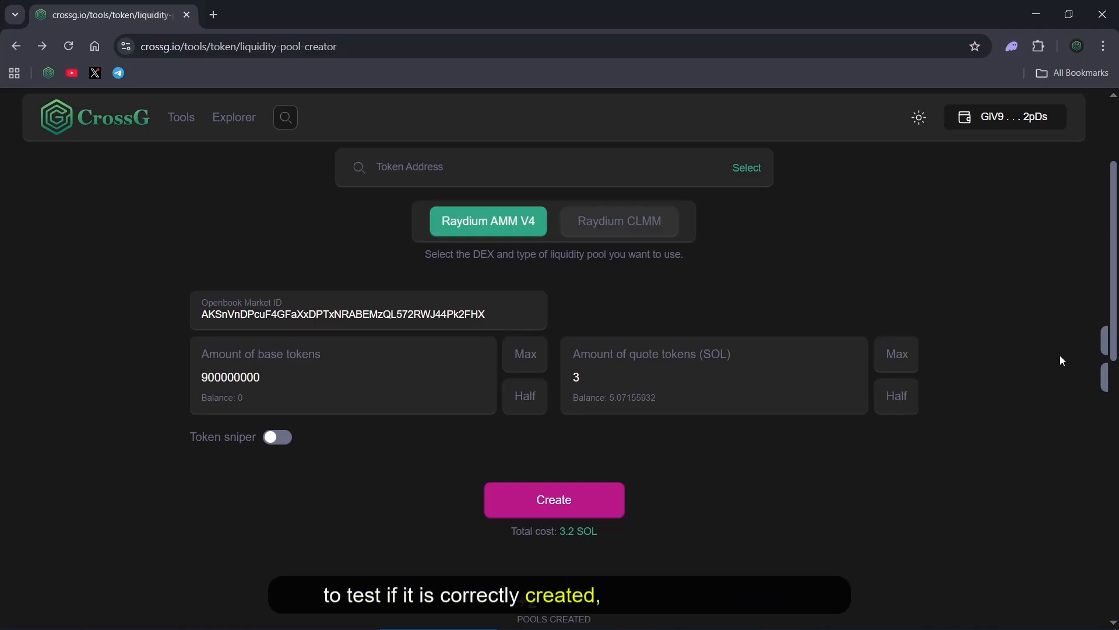
Refresh the activities list and open the token page from the new Liquidity Pool Creator entry
mouse_move(1093, 343)
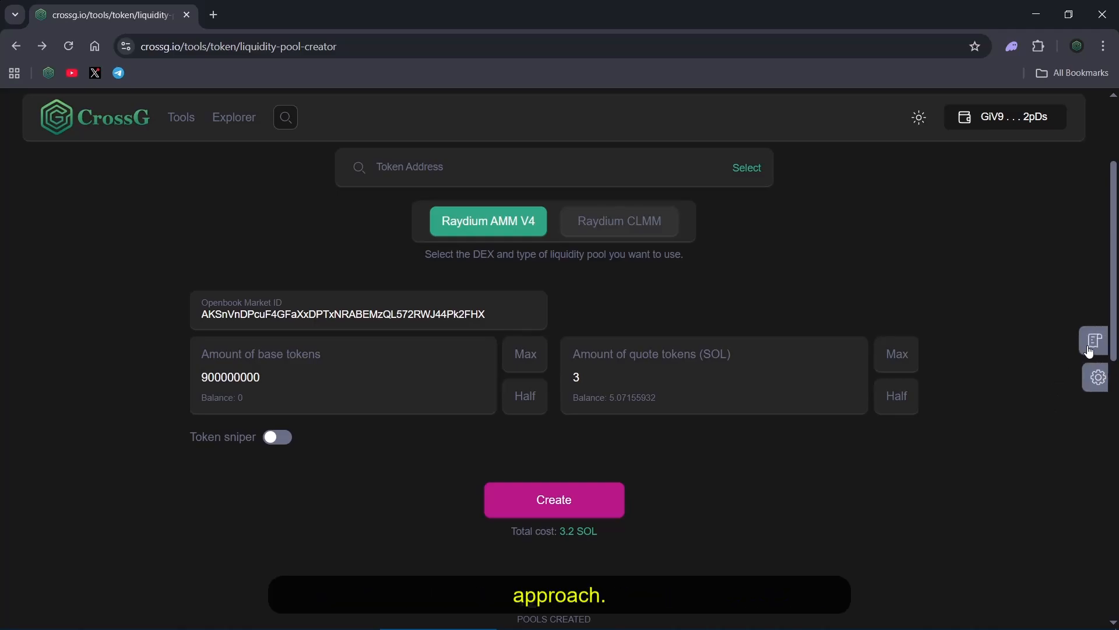
click(1093, 342)
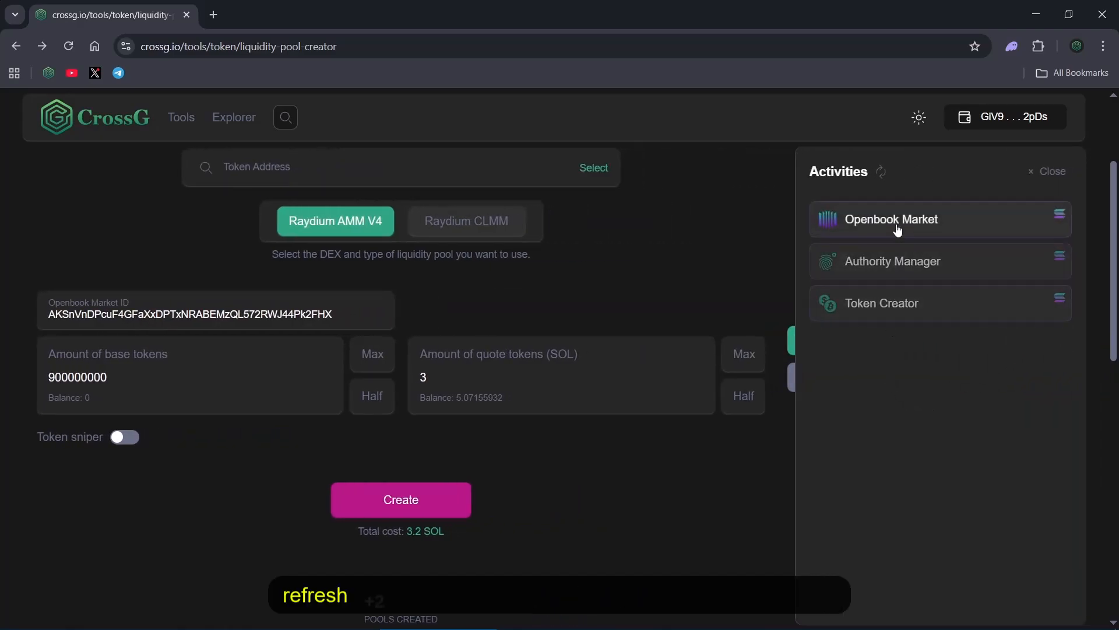
click(882, 172)
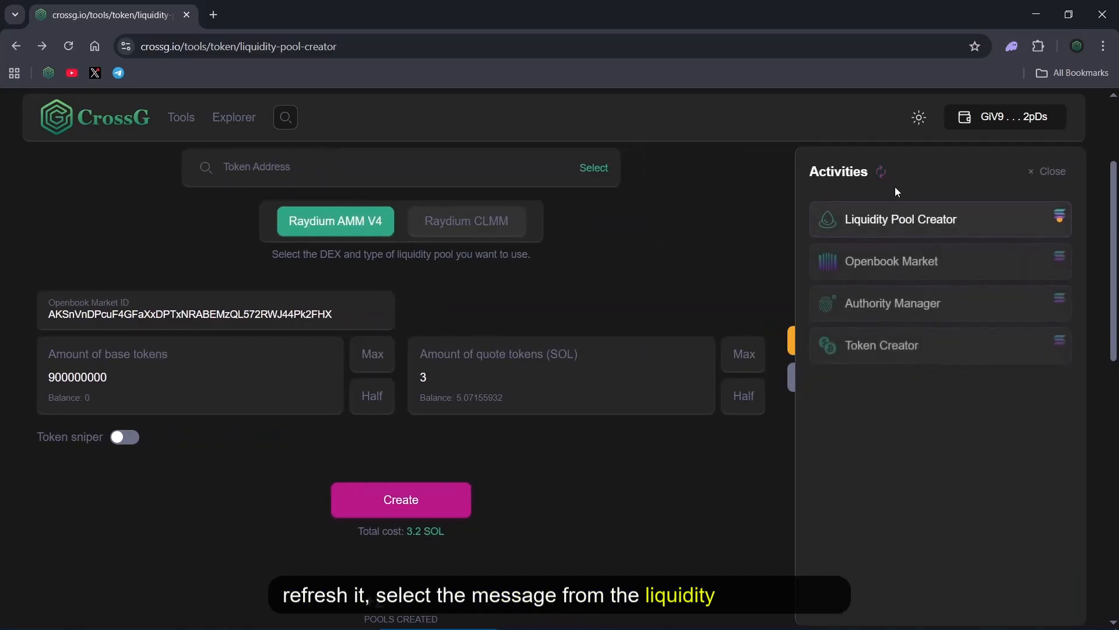
click(913, 223)
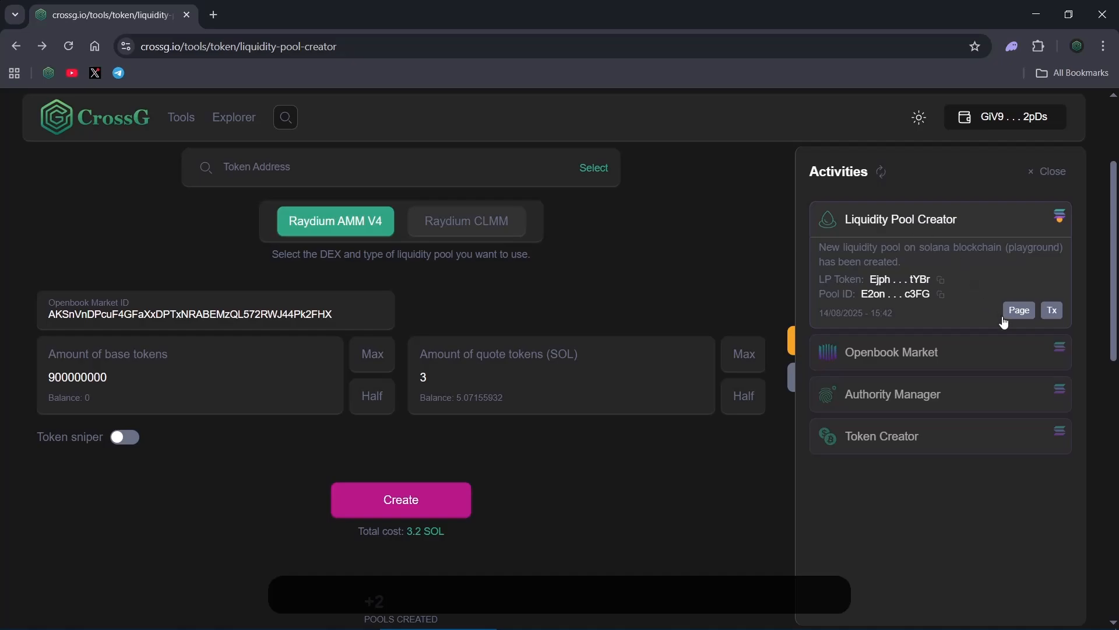
click(1019, 310)
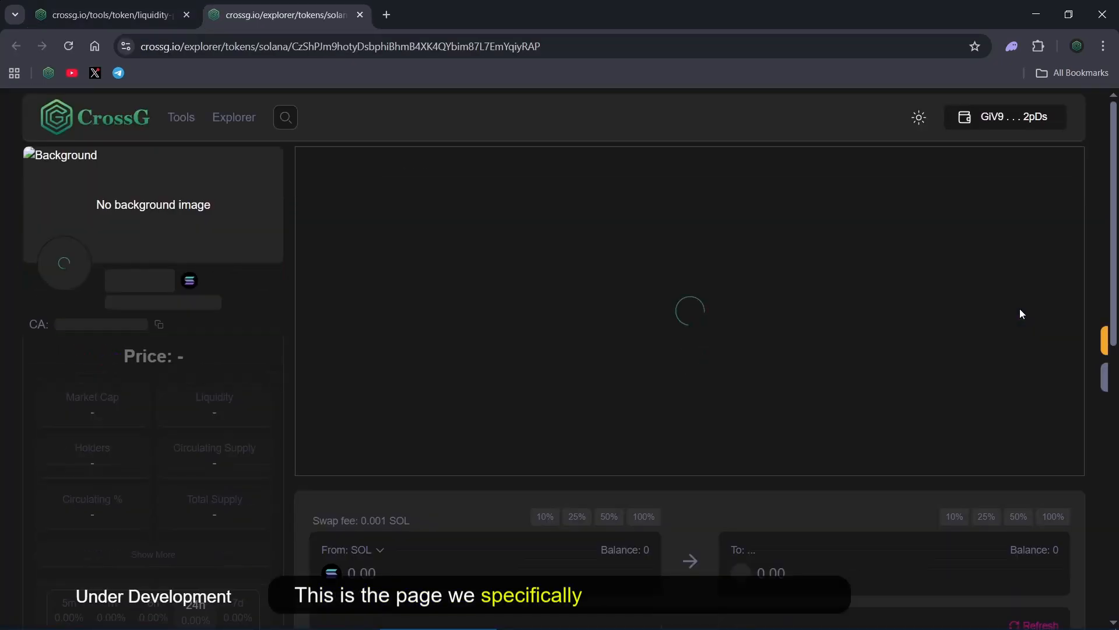
Swap 0.1 SOL for CG on the token page, refreshing the quote and approving the transaction in the wallet
scroll(1020, 310, down, 3)
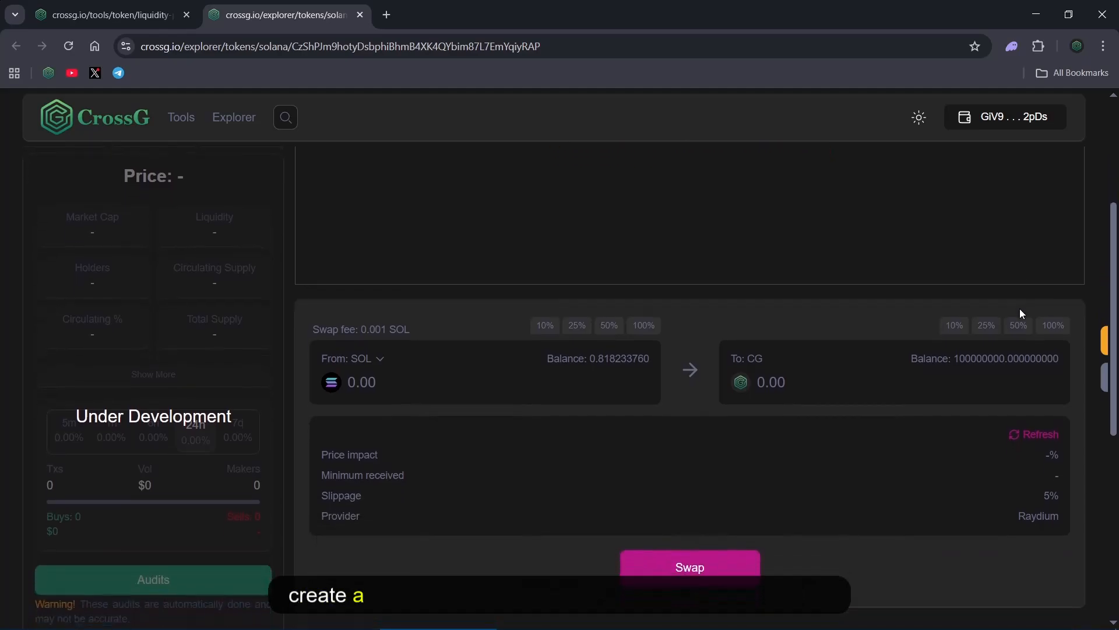
click(410, 387)
text(0.1)
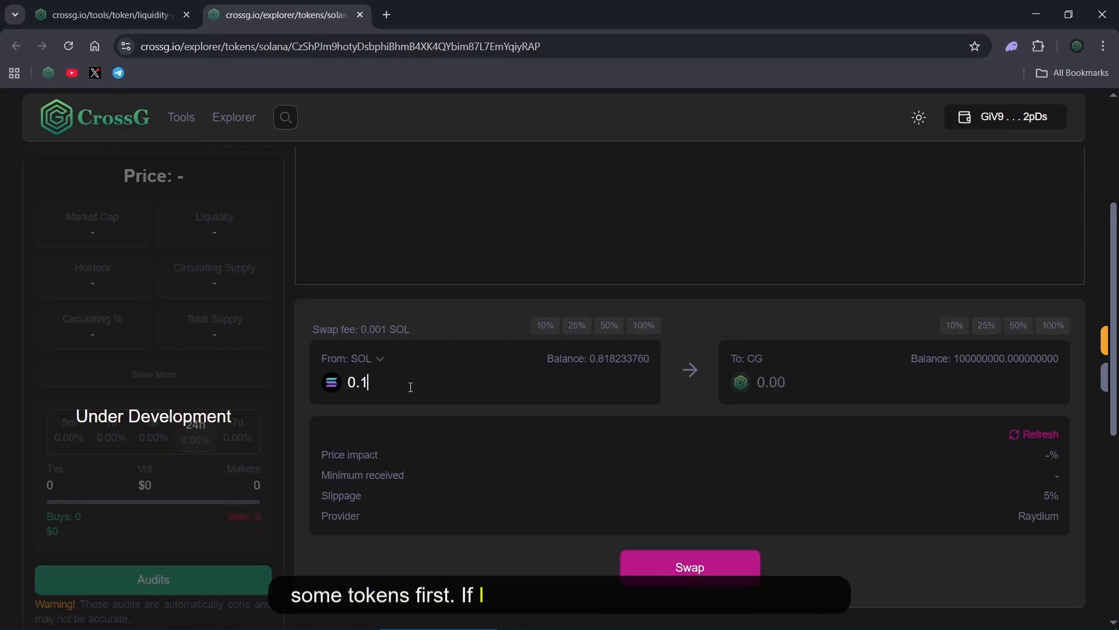
click(1021, 434)
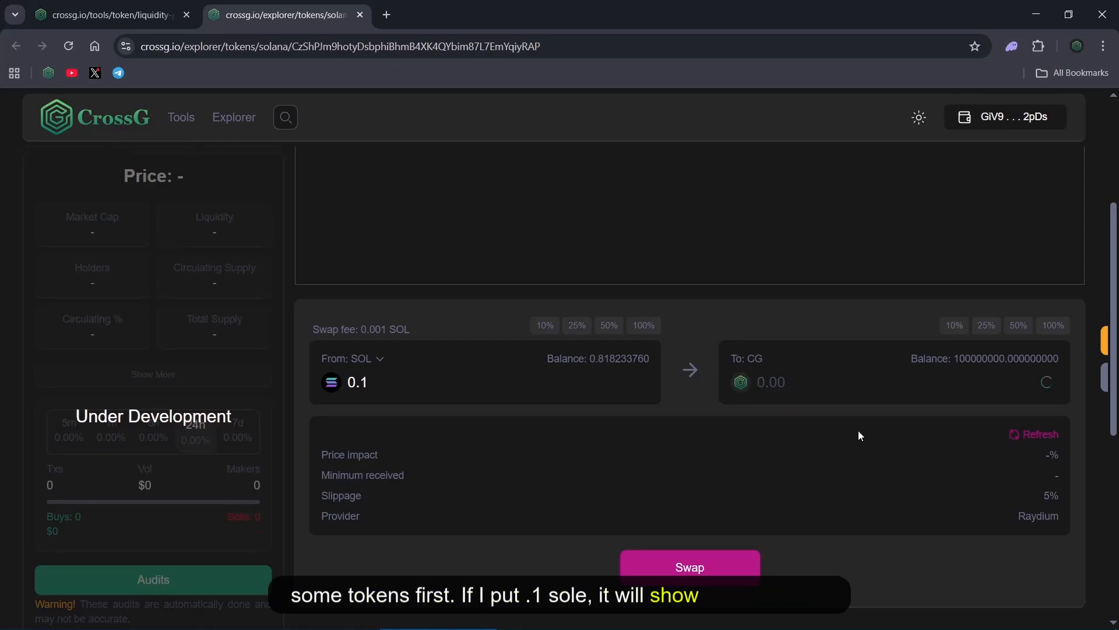
click(689, 567)
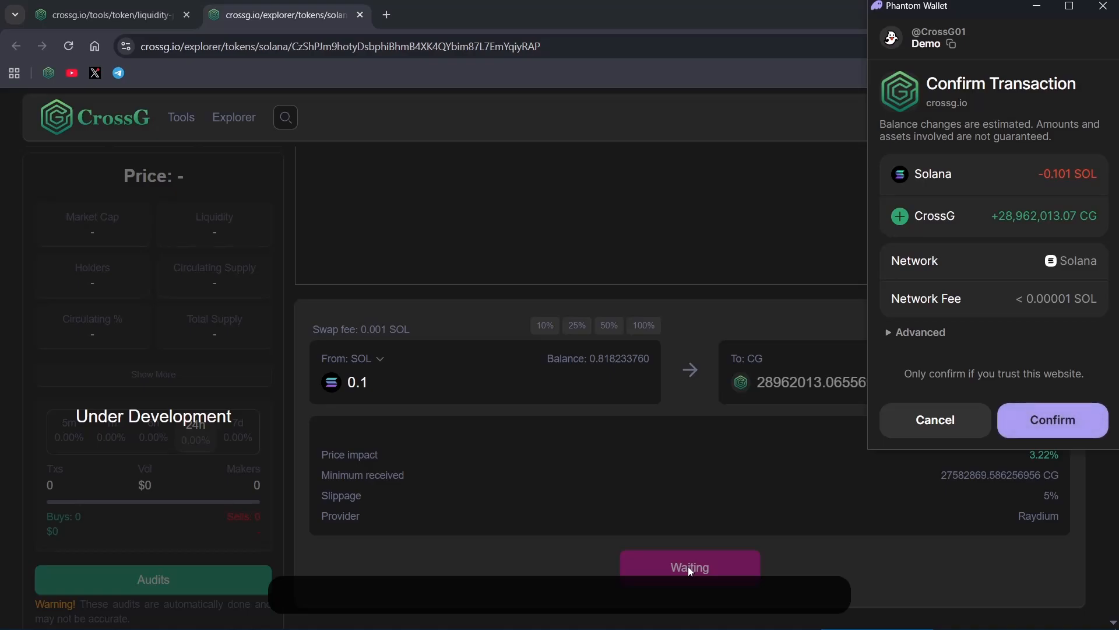
click(1057, 421)
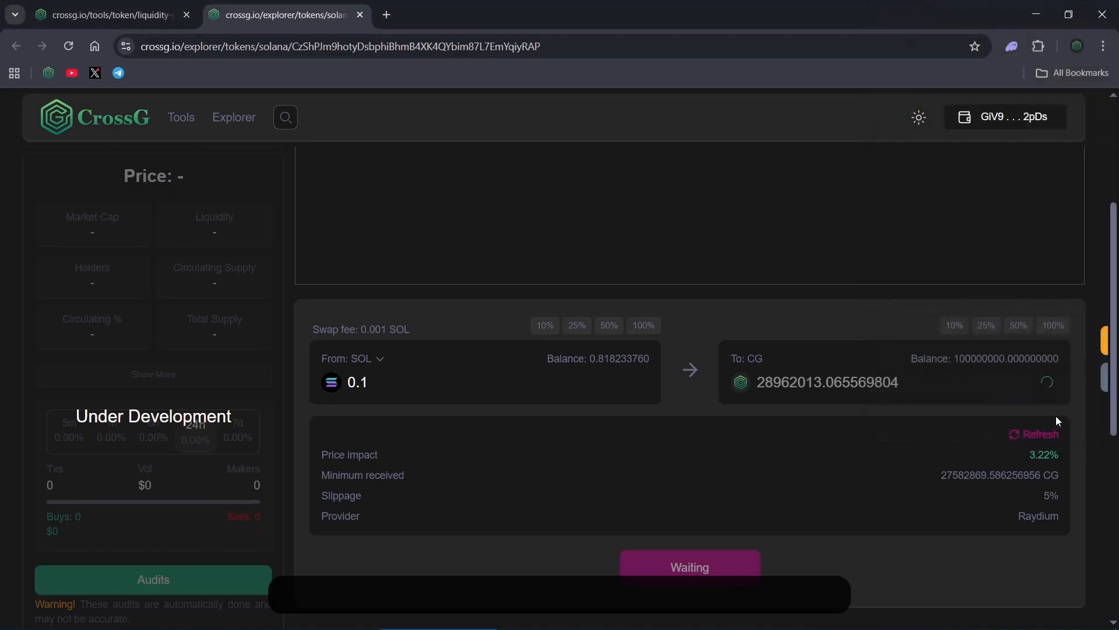
Reverse the swap direction and sell 10% of the CG balance for SOL, refreshing the quote and approving the wallet transaction
click(692, 373)
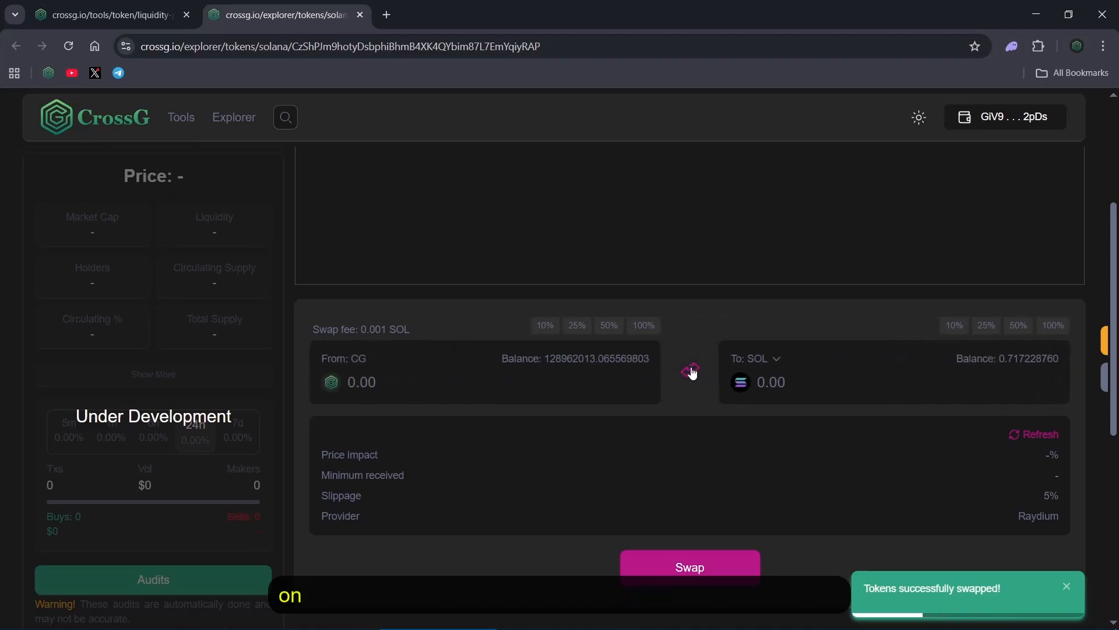
click(545, 326)
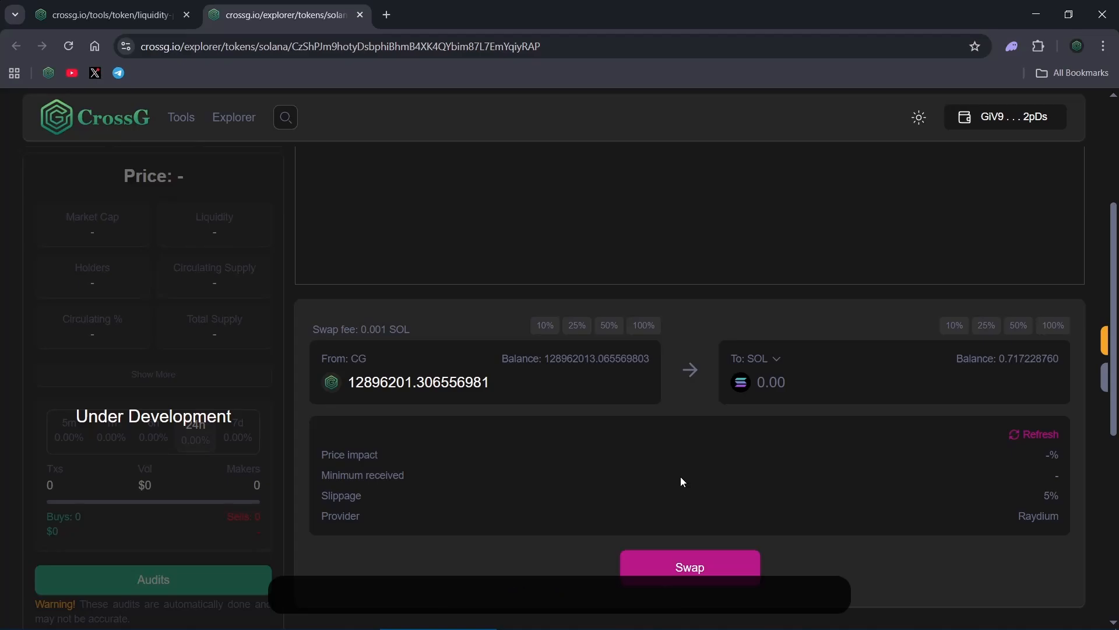
click(1038, 437)
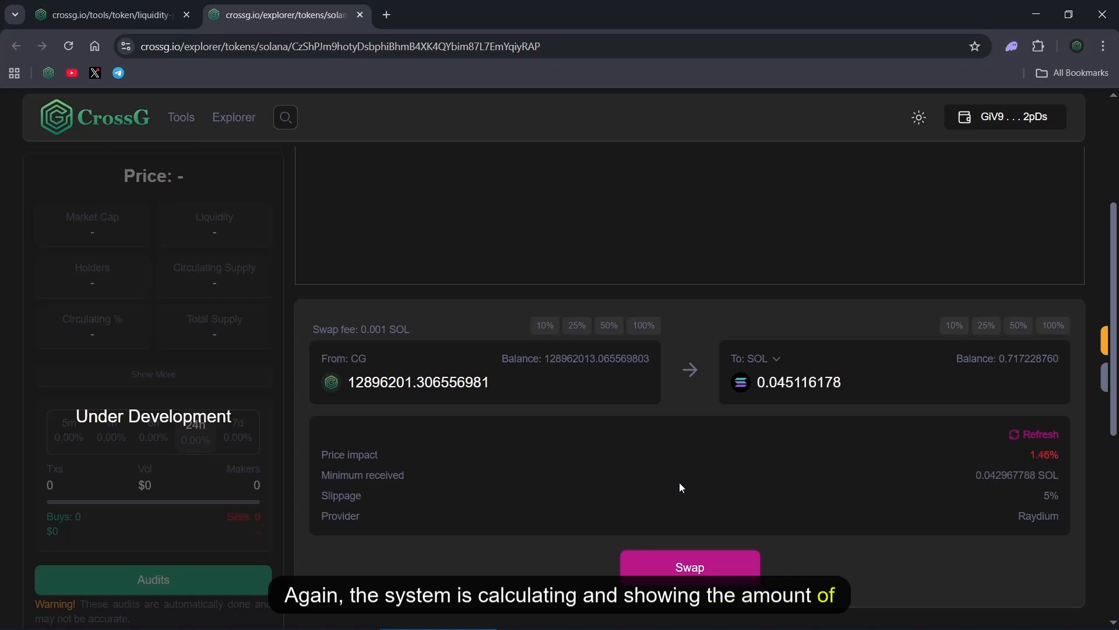
click(691, 564)
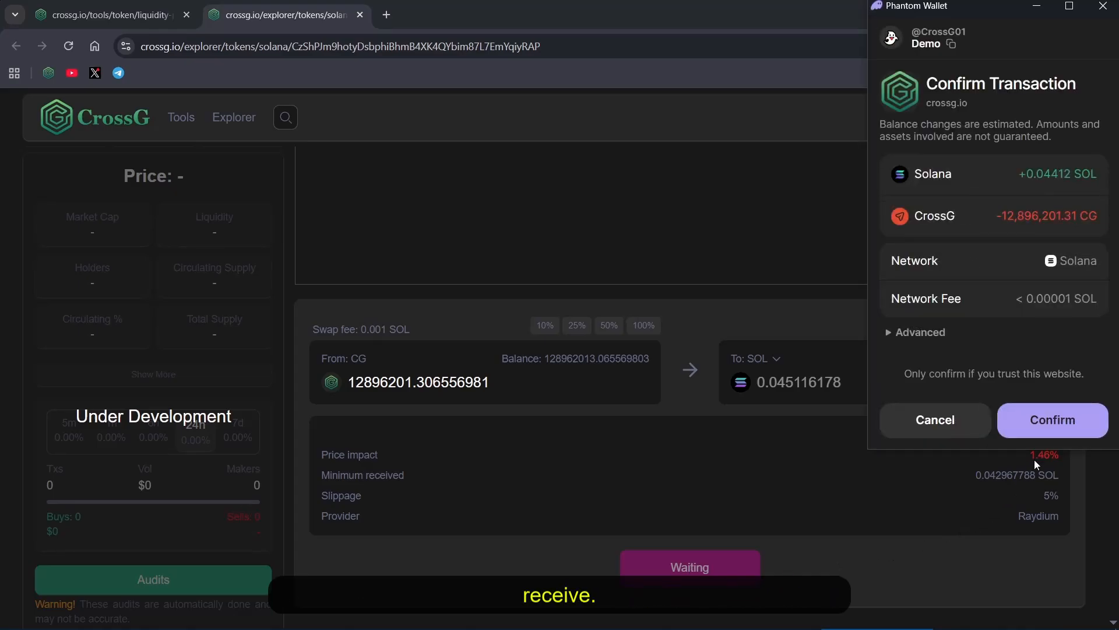
click(1052, 426)
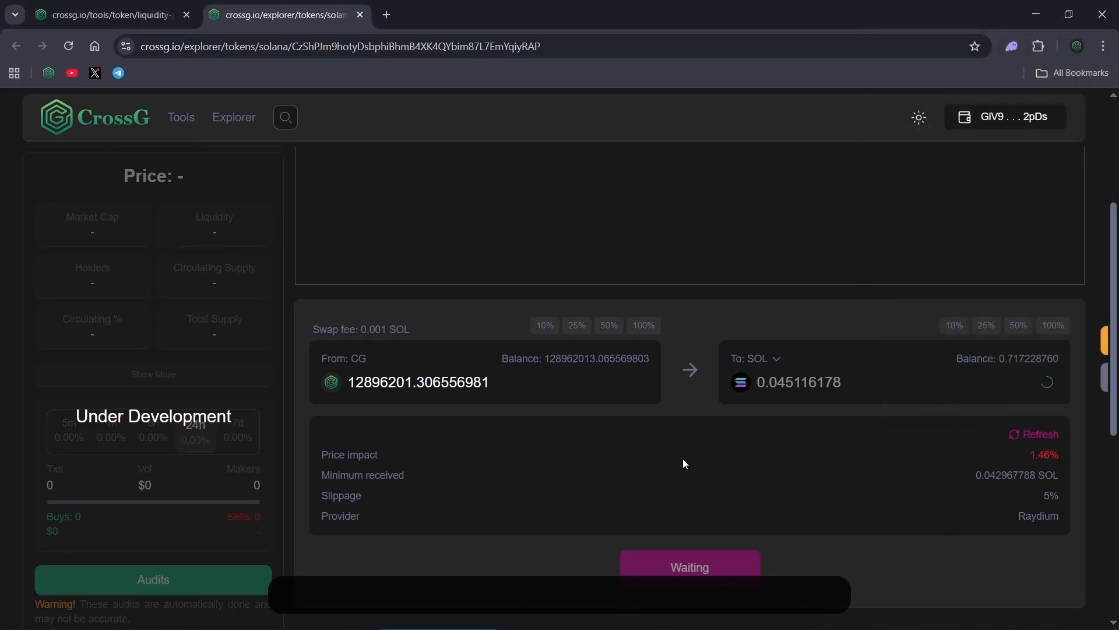